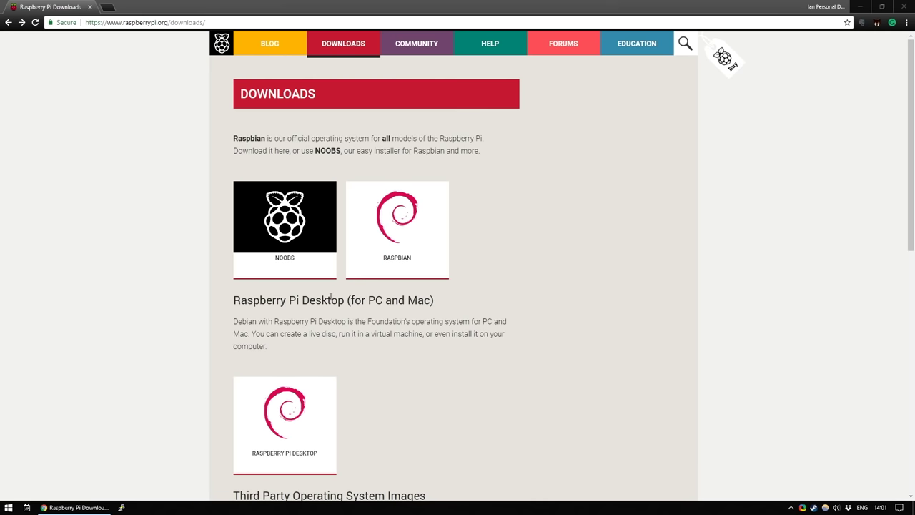
- Open the NOOBS download from the Raspberry Pi downloads page and extract NOOBS_v2_8_2.zip in the Noobs folder
left_click(299, 244)
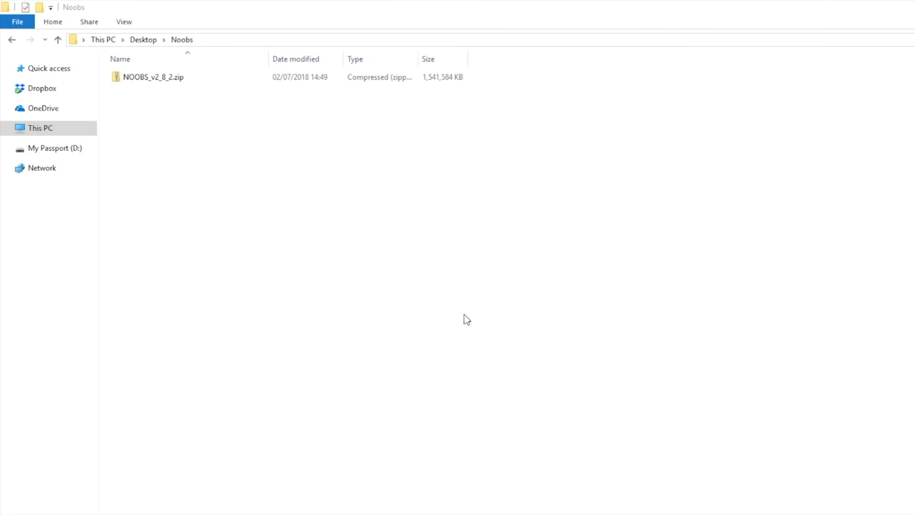
right_click(165, 82)
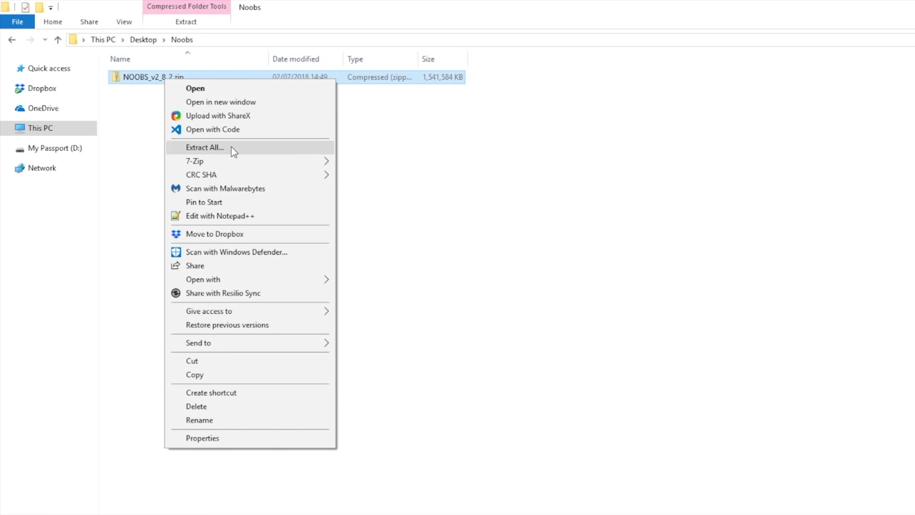
left_click(232, 150)
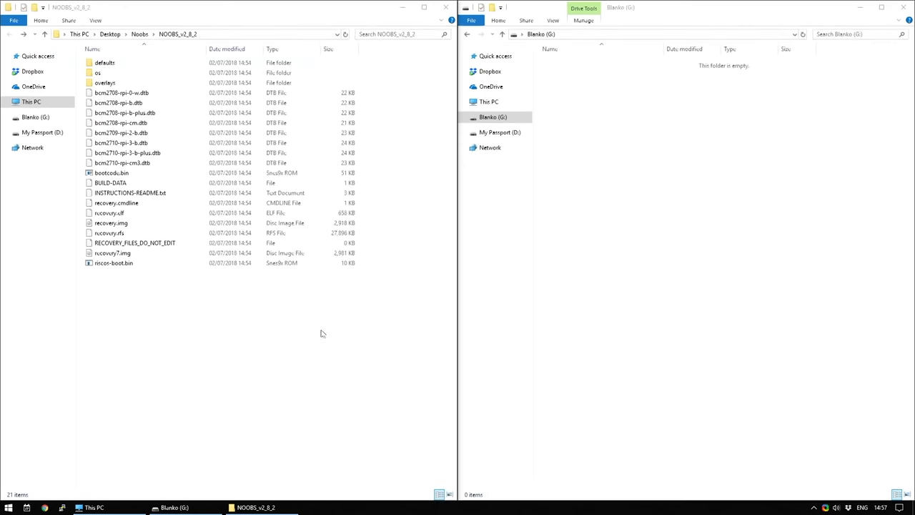
- Copy all the extracted files and folders from NOOBS_v2_8_2 to the empty Blanko (G:) drive
left_click(364, 351)
key("ctrl+a")
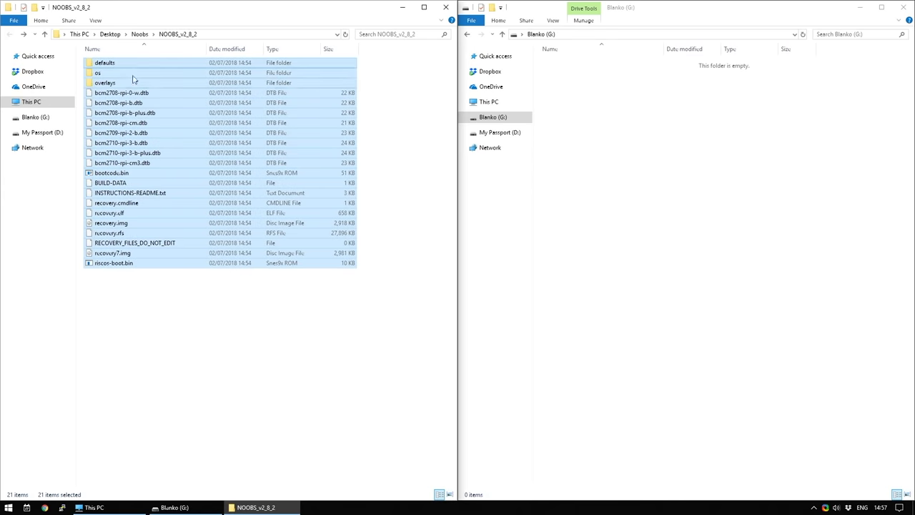
left_click_drag(105, 66, 670, 193)
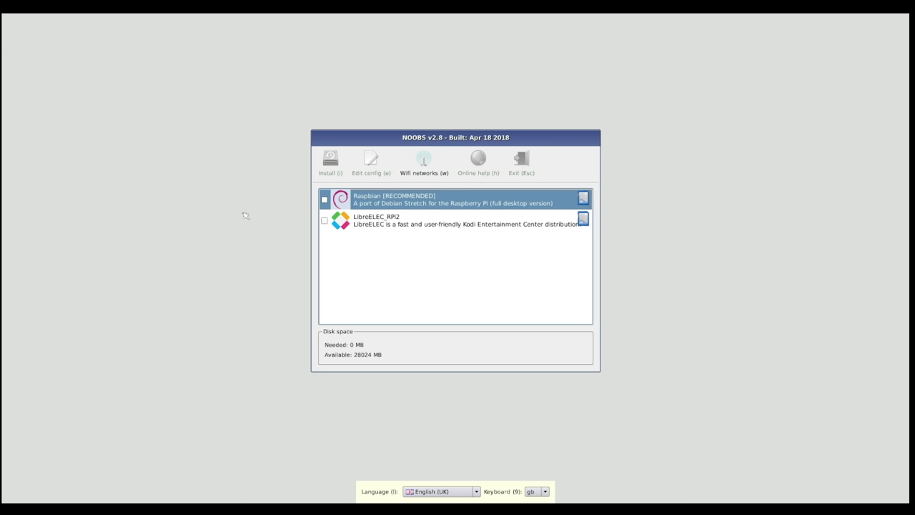
- Install the recommended Raspbian operating system with NOOBS, accepting that existing data on the drive is overwritten
left_click(326, 199)
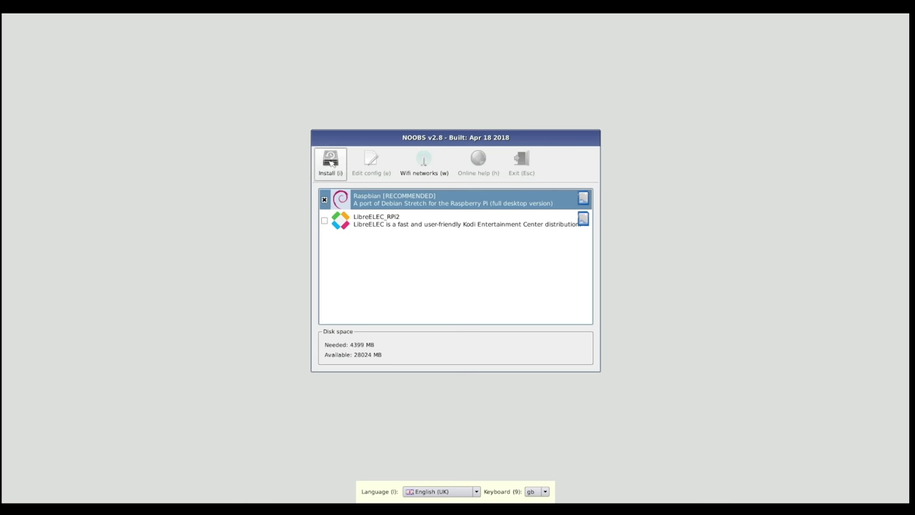
left_click(331, 163)
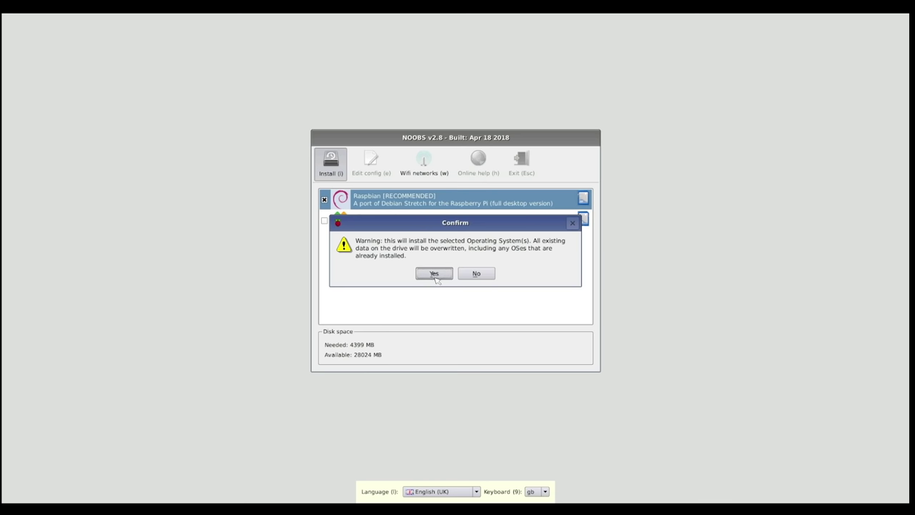
left_click(434, 274)
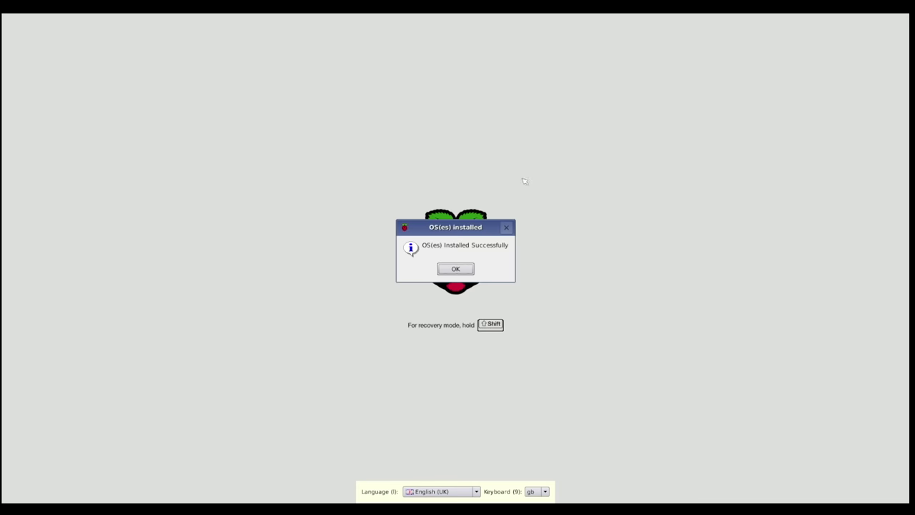
left_click(454, 269)
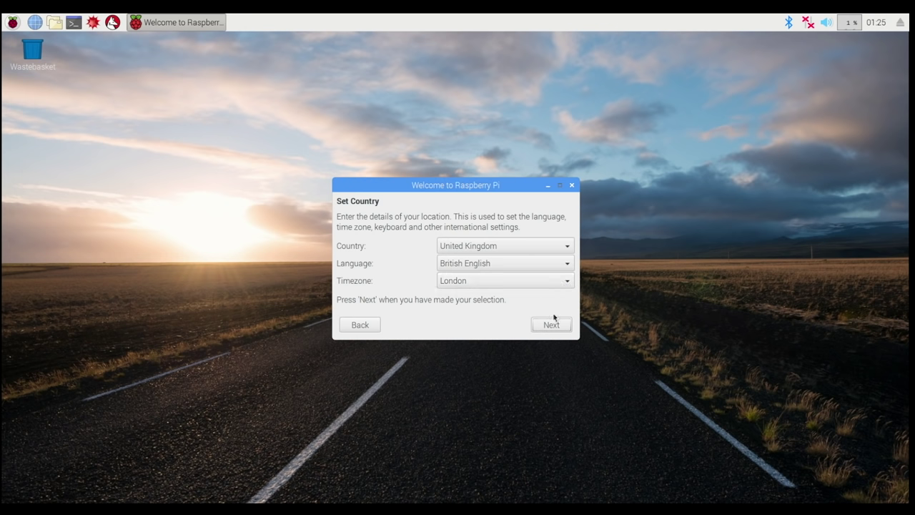
- Accept United Kingdom, British English and London as the location settings, and enter and confirm a new password for the pi account
left_click(550, 326)
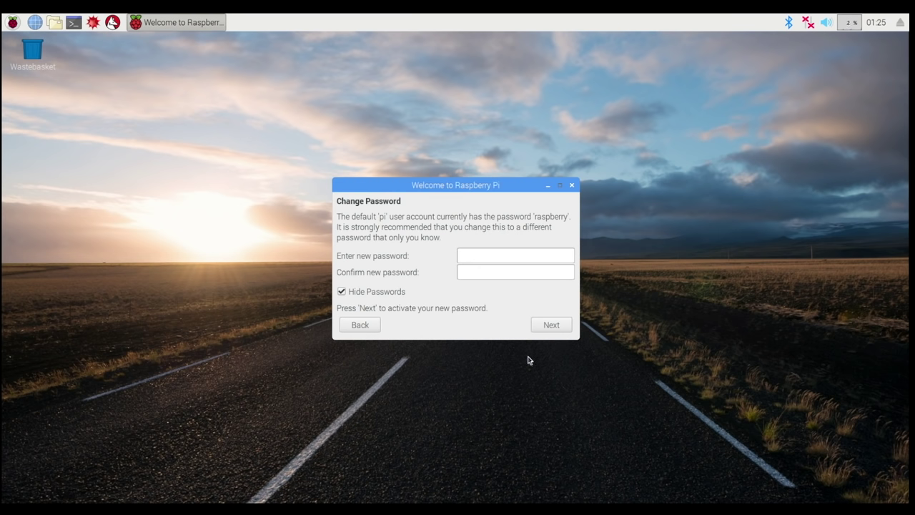
left_click(515, 253)
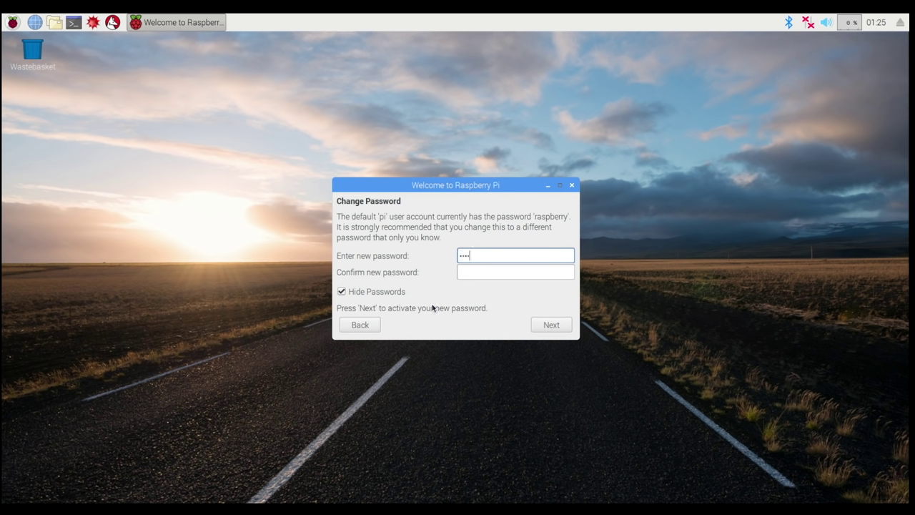
key("Tab")
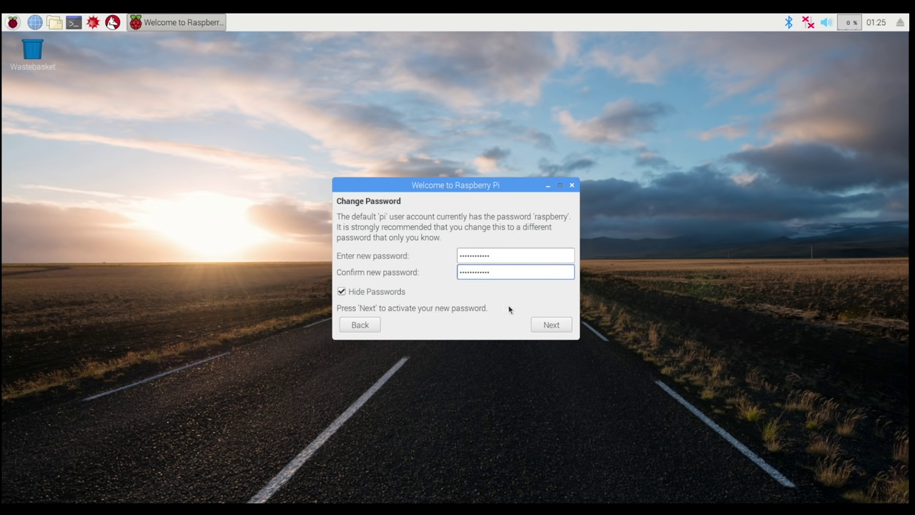
left_click(342, 292)
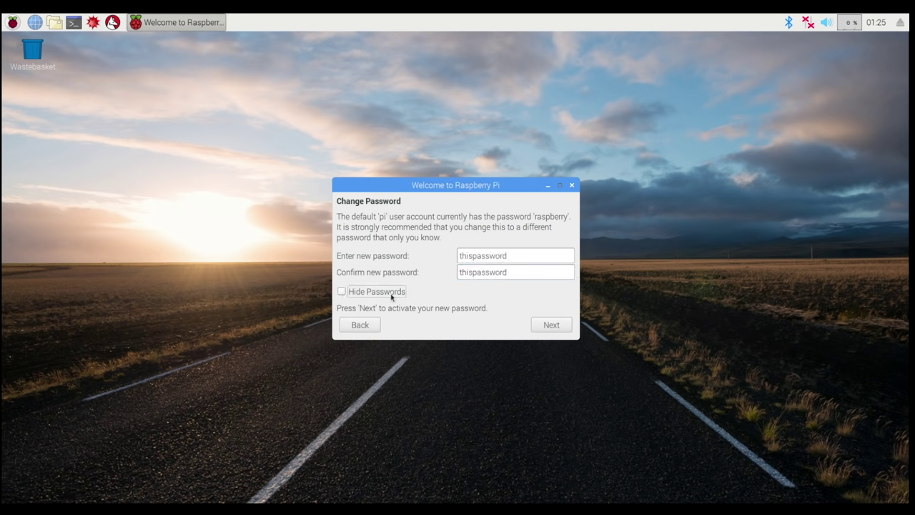
left_click(343, 291)
left_click(546, 326)
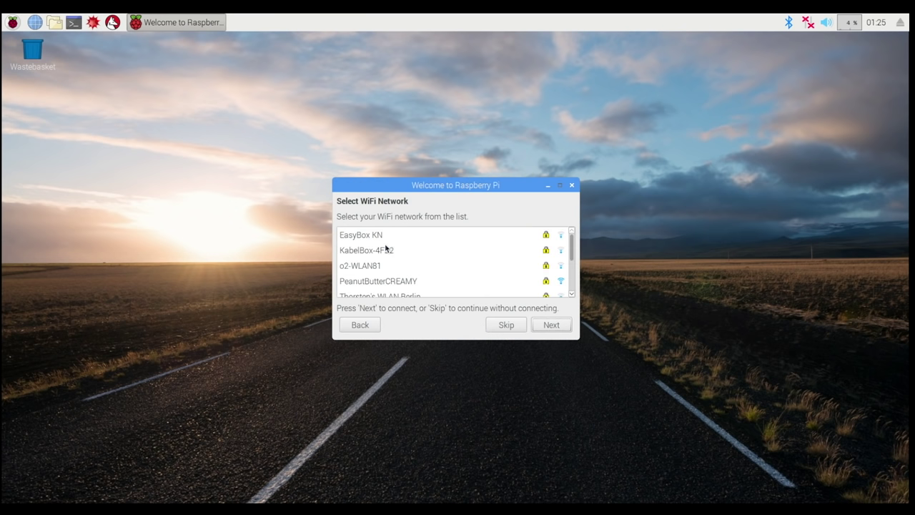
- Connect to the PeanutButterCREAMY WiFi network by entering its password, and start the check for Raspbian updates
scroll(386, 248, "down", 3)
scroll(386, 246, "up", 3)
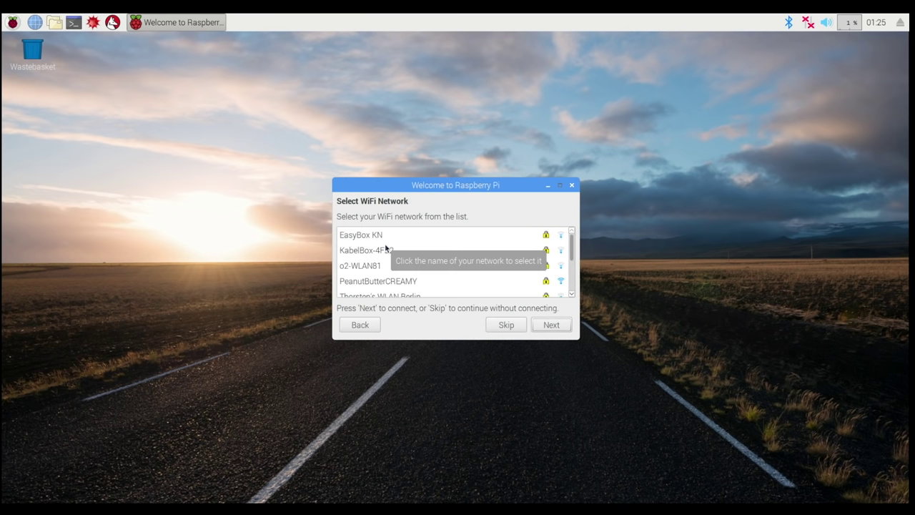
left_click(384, 282)
left_click(545, 326)
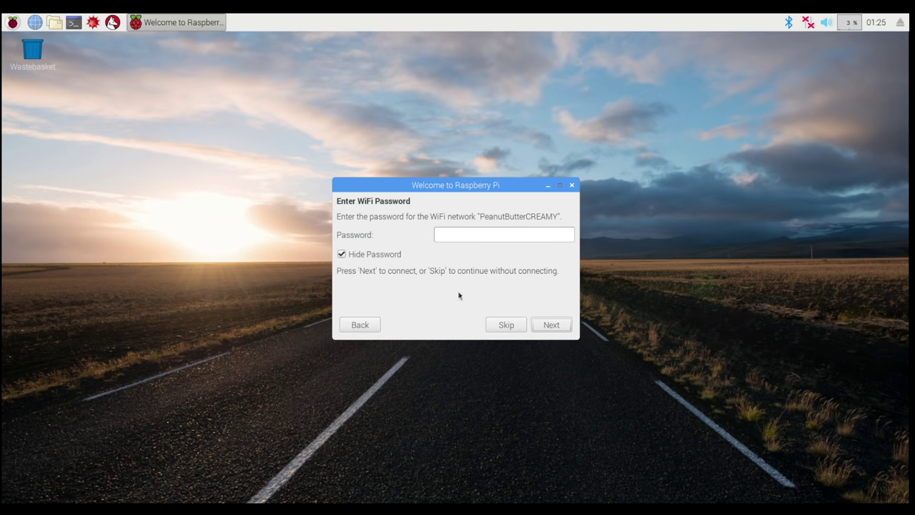
left_click(490, 235)
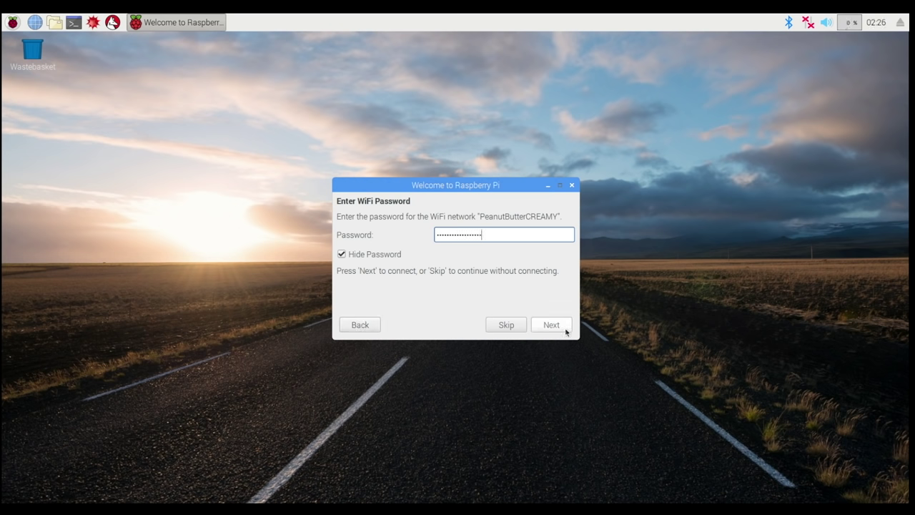
left_click(545, 326)
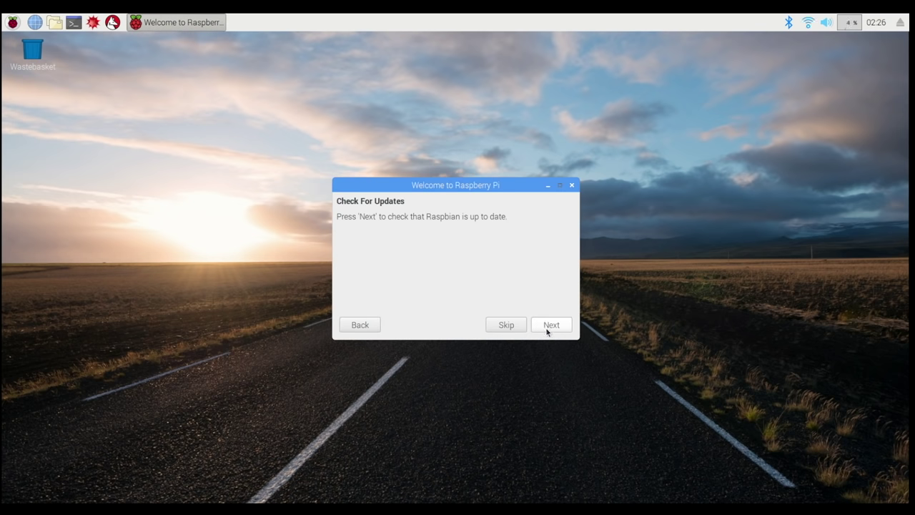
left_click(547, 331)
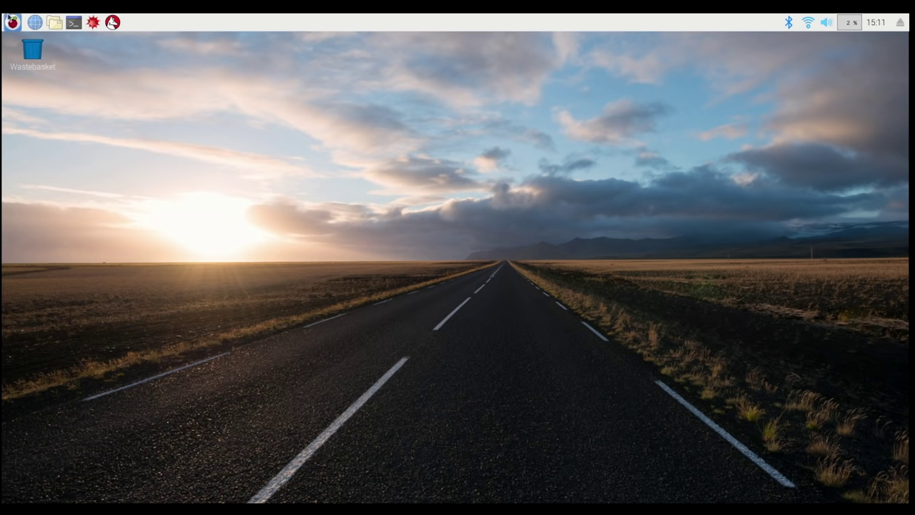
- Open Raspberry Pi Configuration from the Preferences and set the hostname to George
left_click(13, 22)
mouse_move(70, 114)
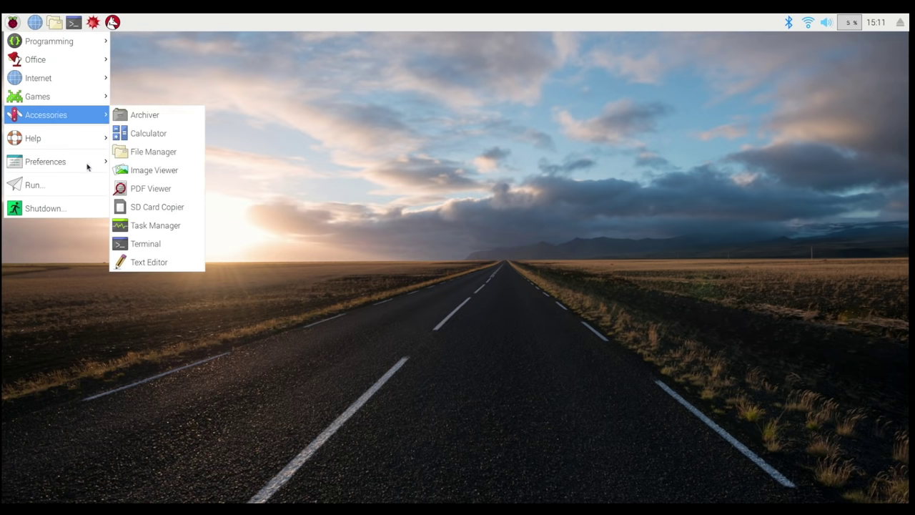
mouse_move(82, 163)
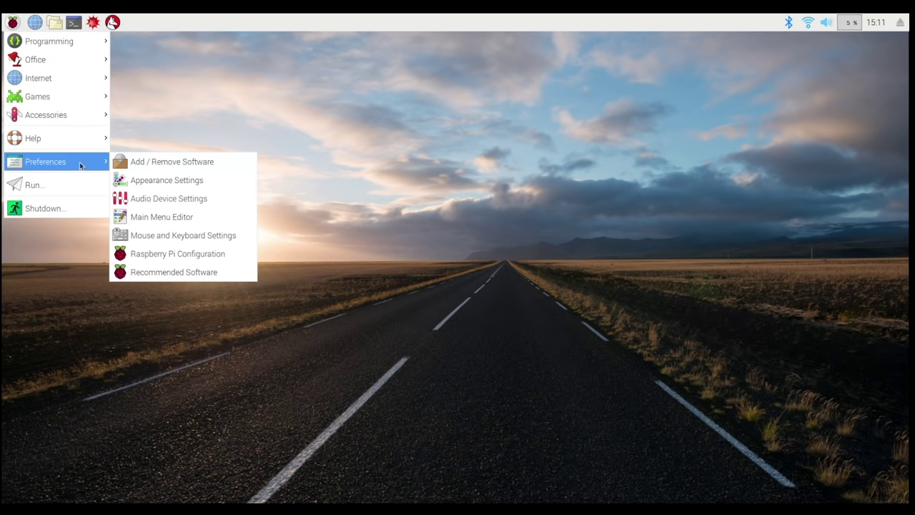
left_click(213, 254)
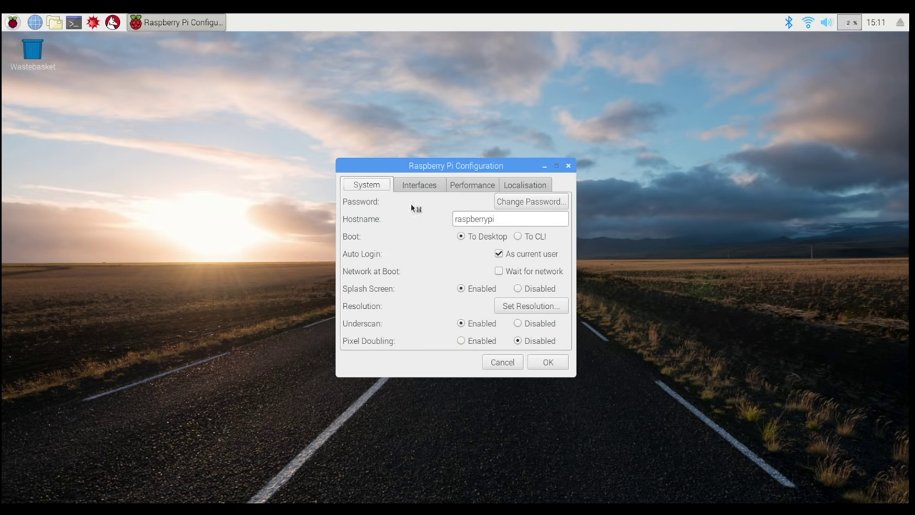
left_click_drag(517, 219, 412, 220)
type("George")
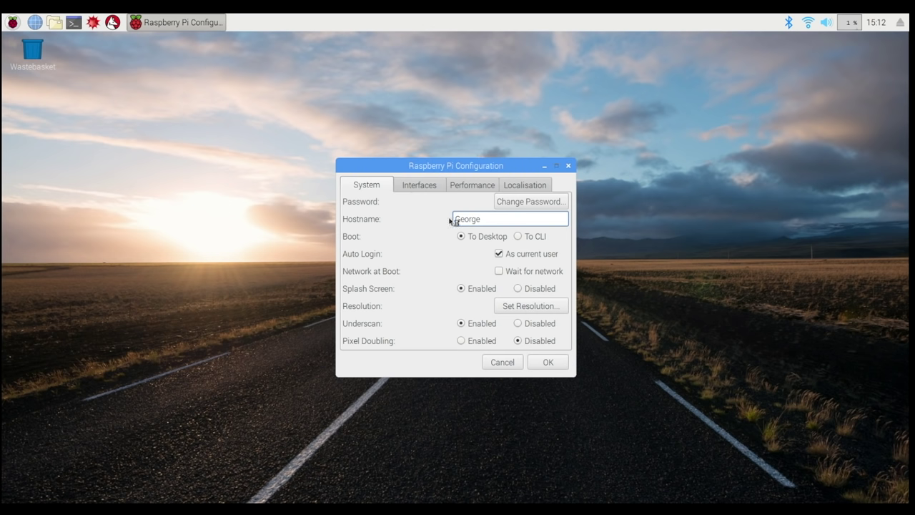
- Review the interface options, set the timezone location to Berlin in the Europe area, and apply the configuration
left_click(427, 187)
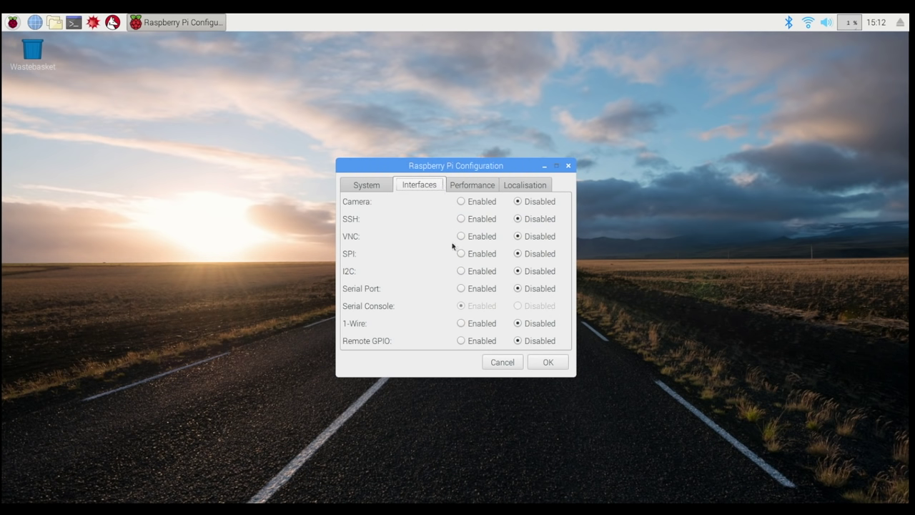
left_click(521, 186)
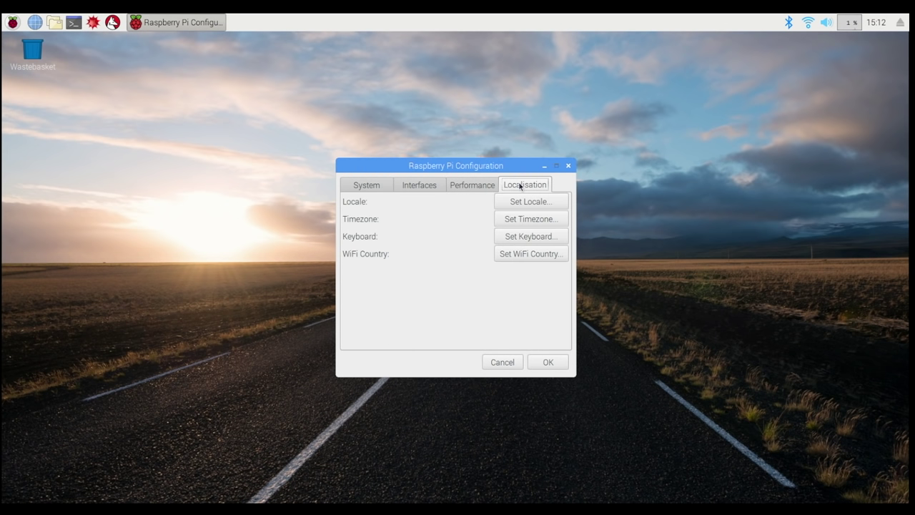
left_click(522, 222)
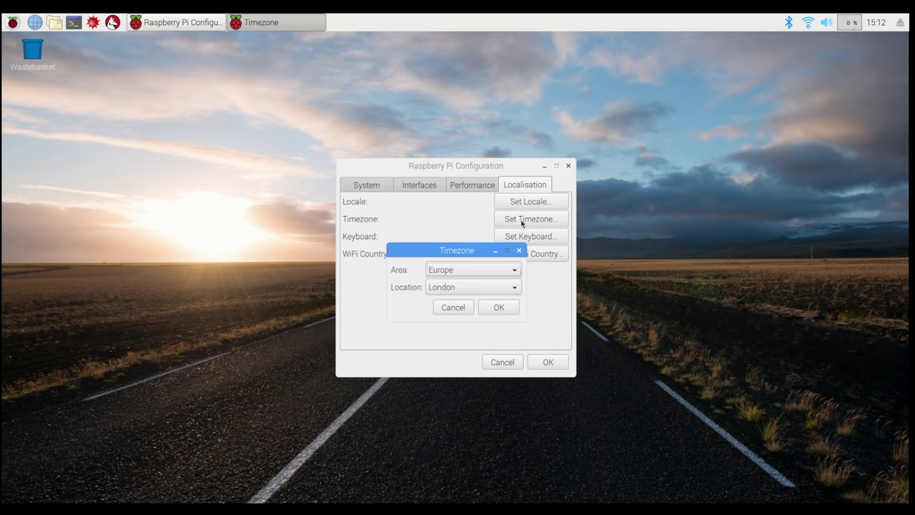
left_click(464, 287)
scroll(465, 275, "up", 9)
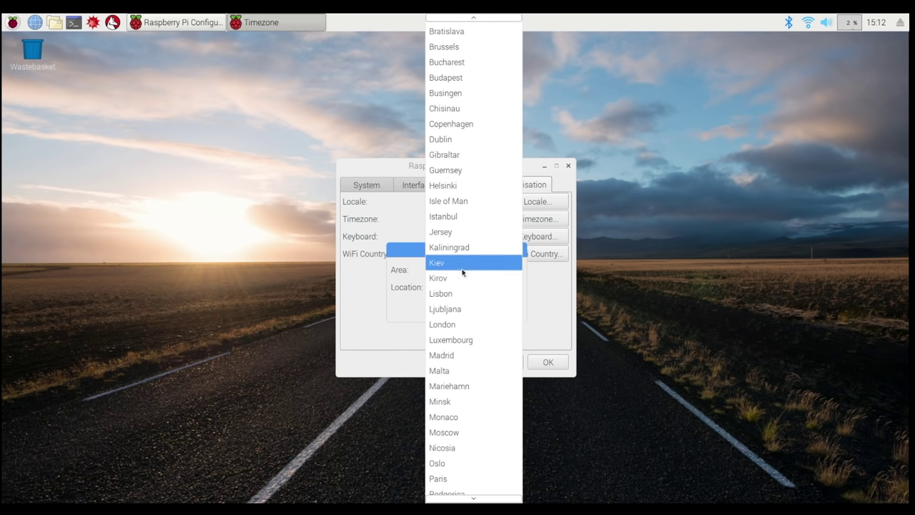
left_click(439, 122)
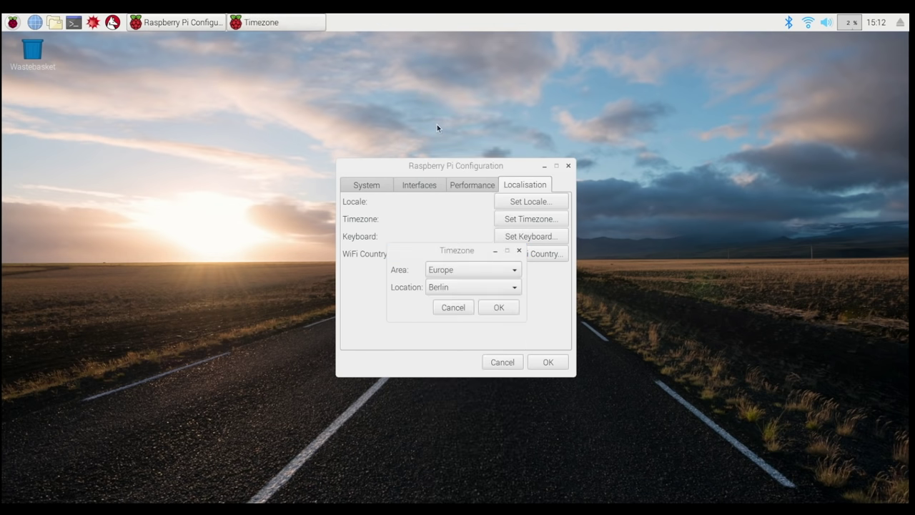
left_click(493, 307)
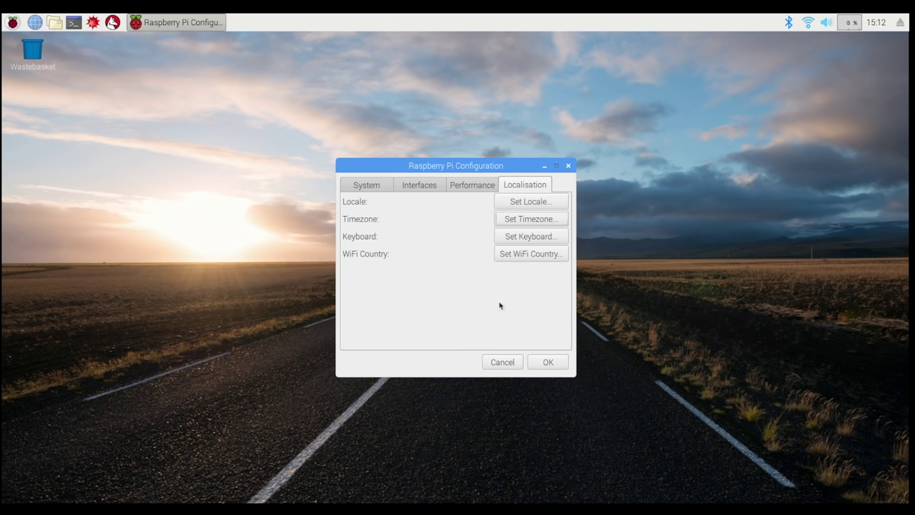
left_click(548, 365)
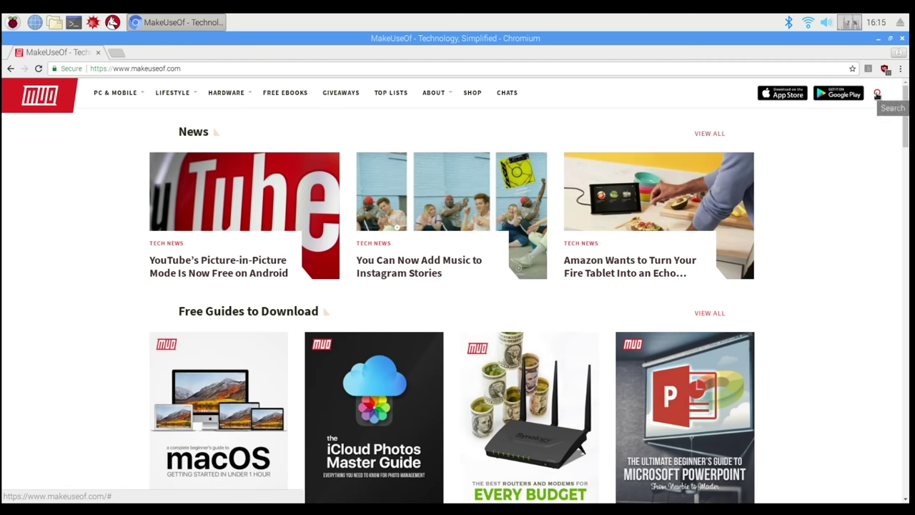
- Search the MakeUseOf website for Raspberry Pi
left_click(877, 94)
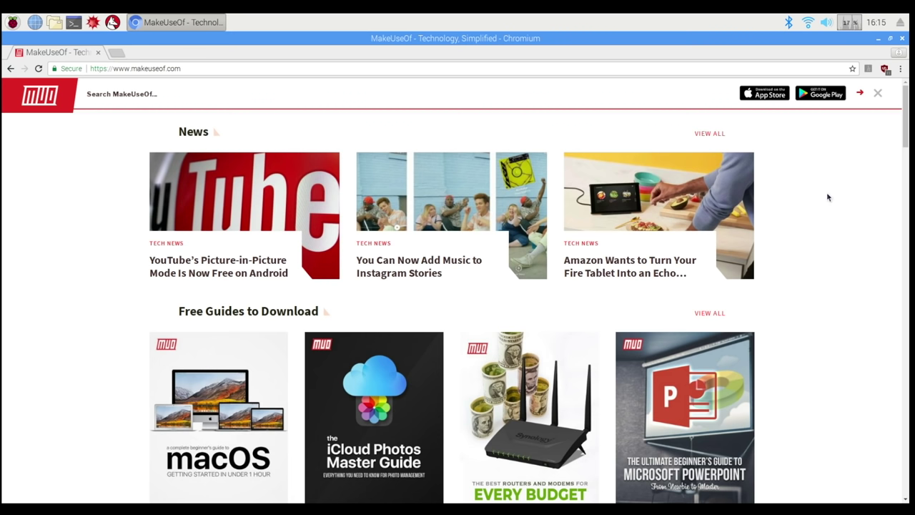
type("Raspberry Pi")
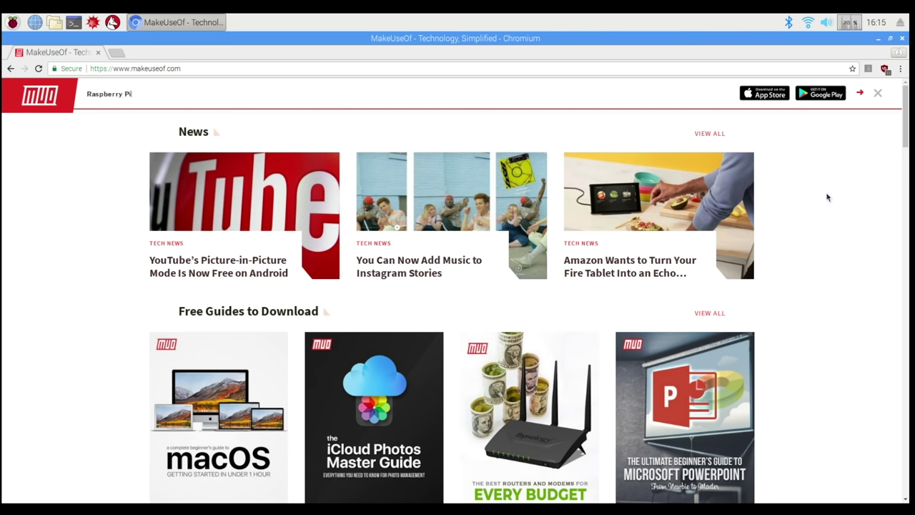
key("Return")
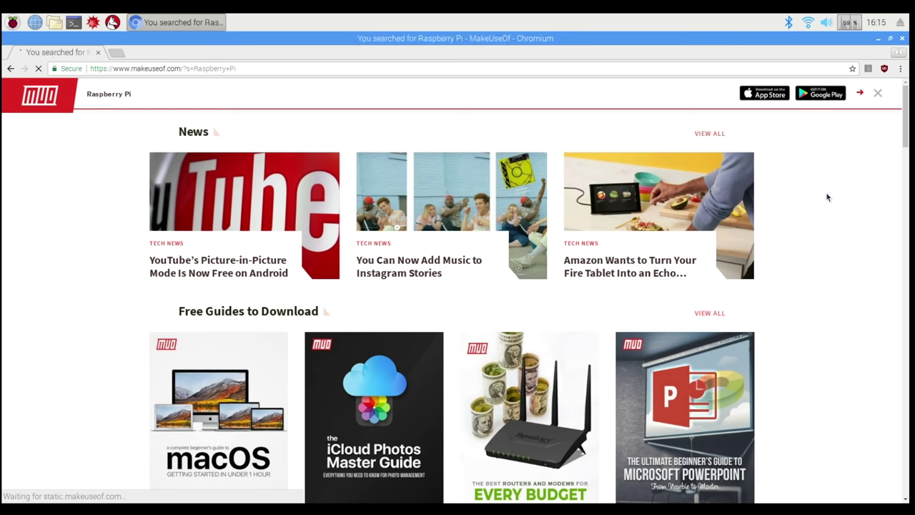